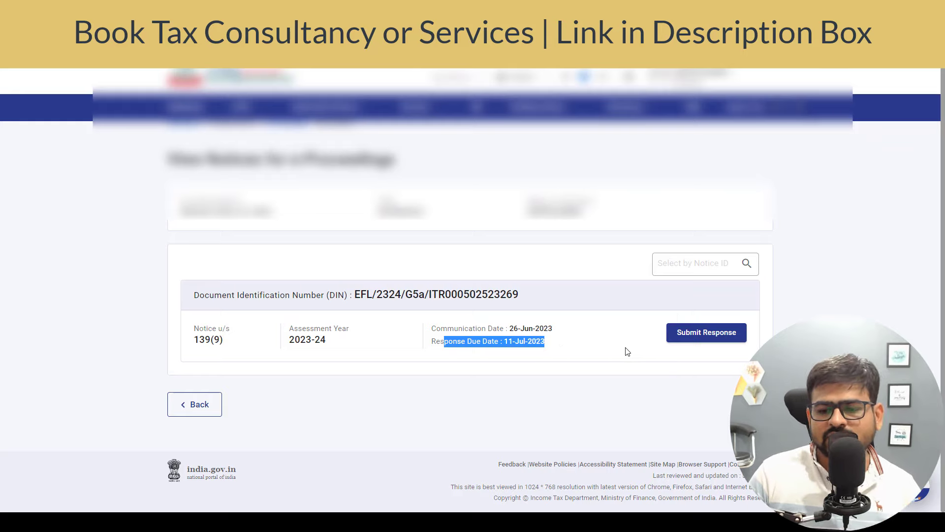
Open the response form for the section 139(9) notice and review the defect's error description and probable resolution
left_click(732, 335)
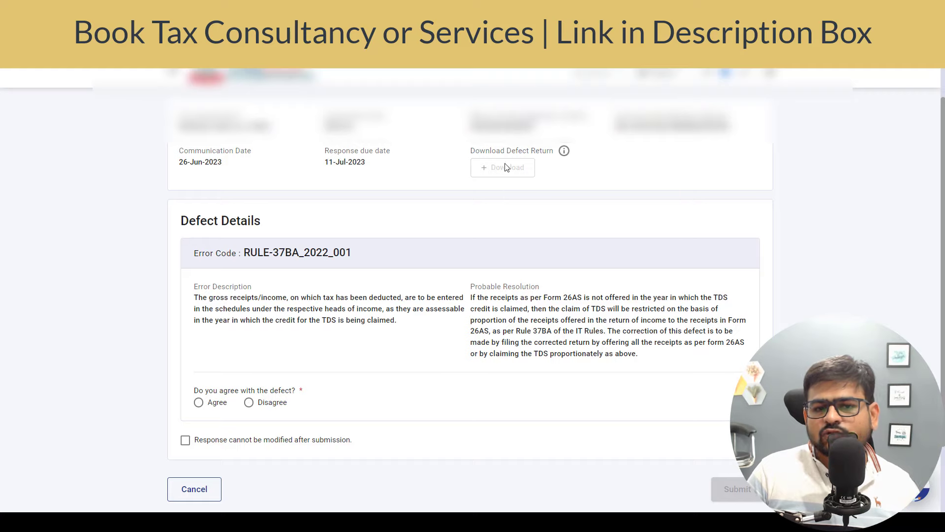
left_click_drag(485, 151, 547, 151)
left_click(547, 151)
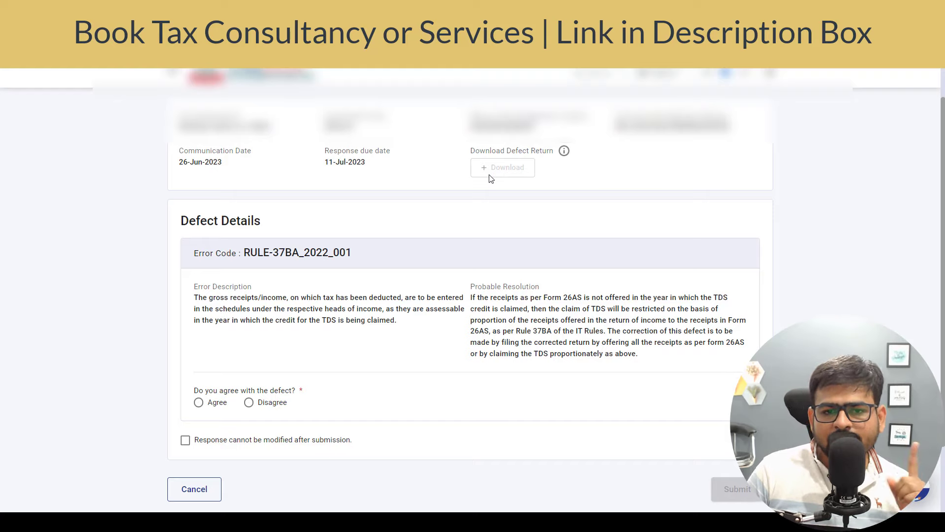
left_click_drag(202, 298, 335, 308)
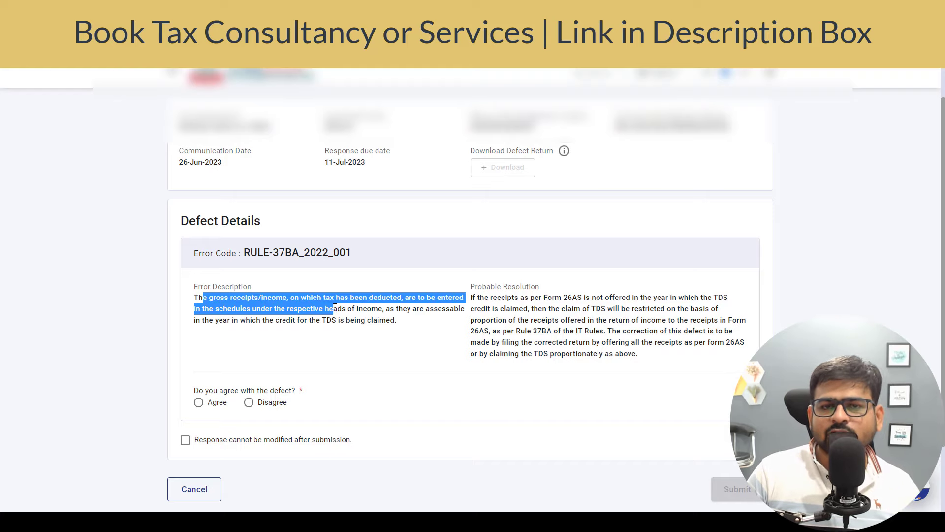
triple_click(525, 313)
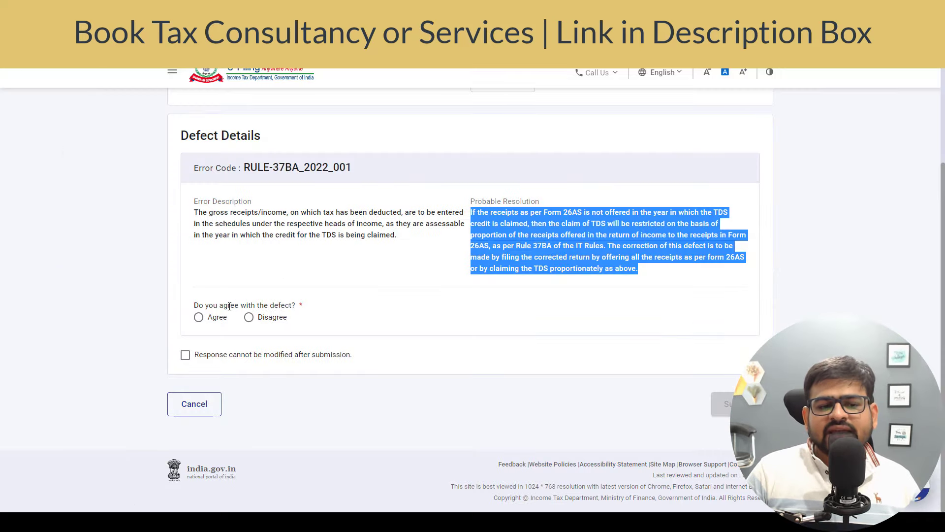
Compare the Agree and Disagree answers to the defect question and settle on Agree
left_click_drag(224, 305, 286, 308)
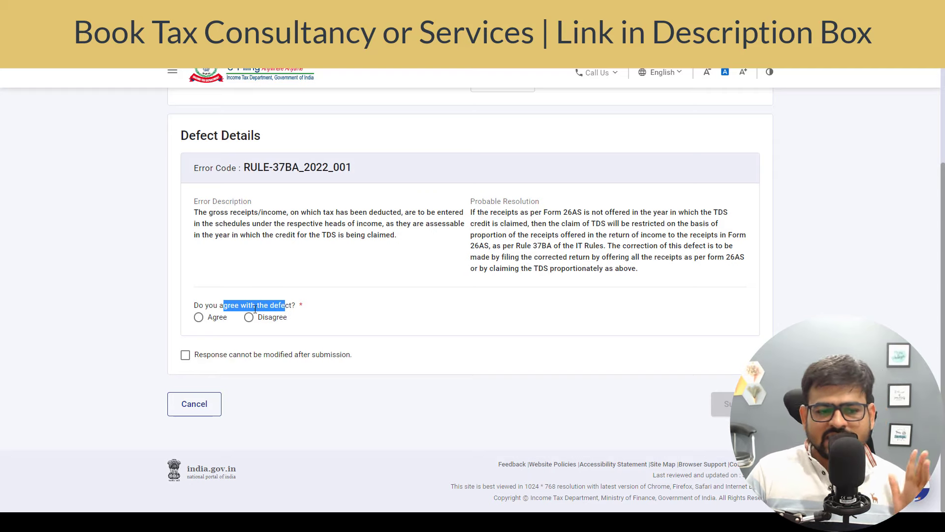
left_click(222, 319)
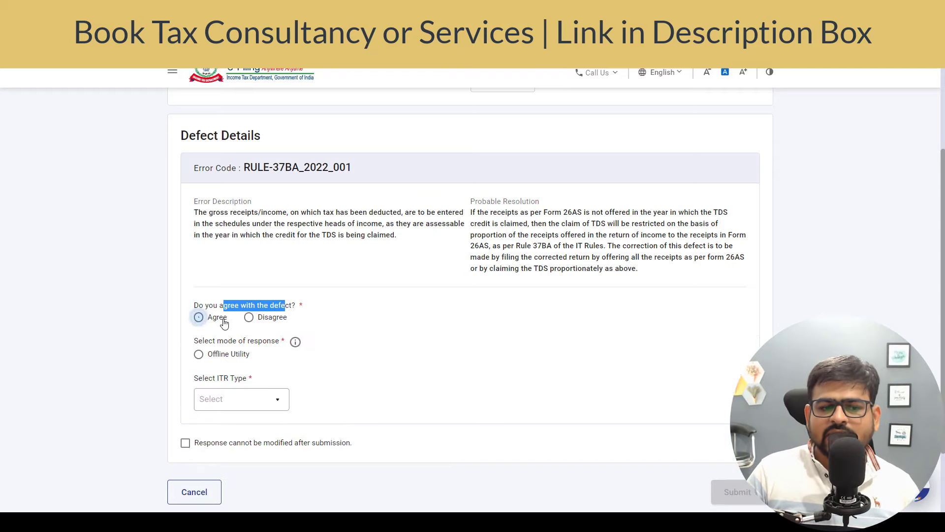
left_click(249, 318)
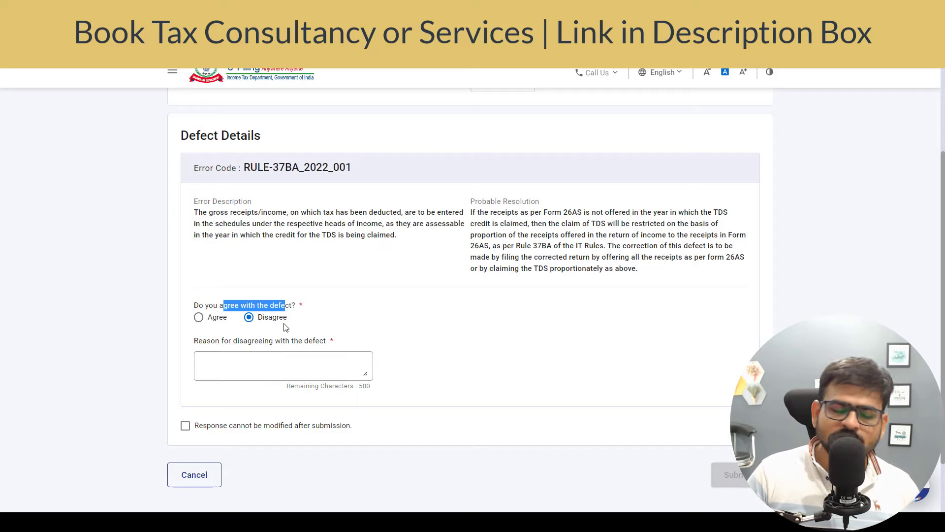
left_click(253, 377)
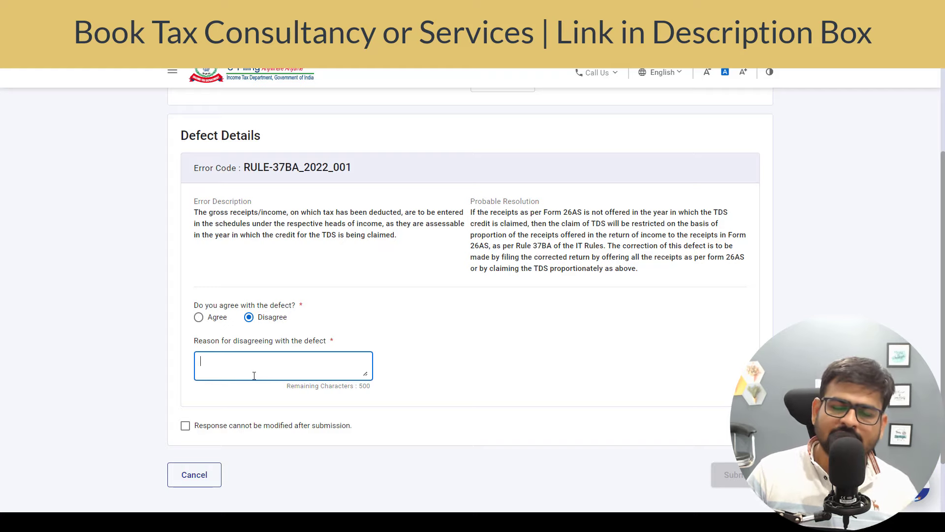
left_click(213, 320)
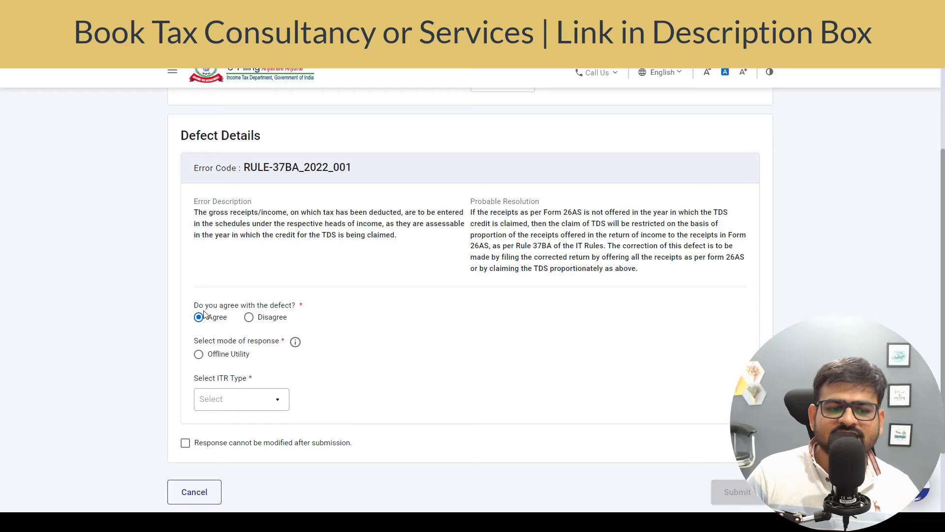
Set the mode of response to Offline Utility and view the available ITR types
scroll(205, 303, "down", 2)
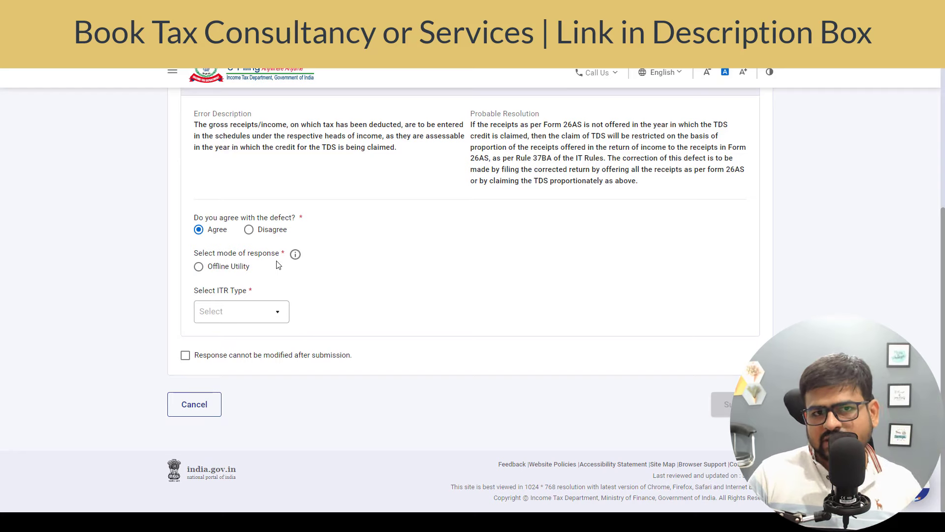
left_click(214, 271)
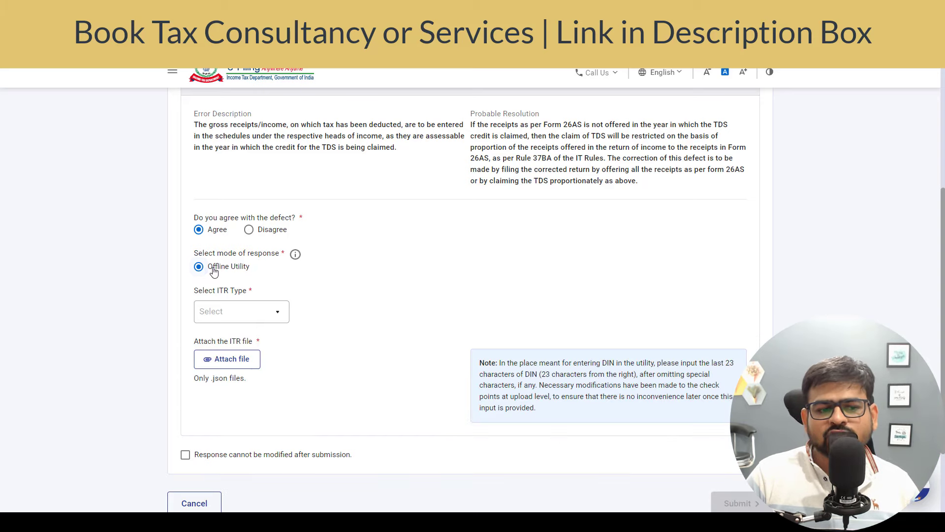
left_click(255, 320)
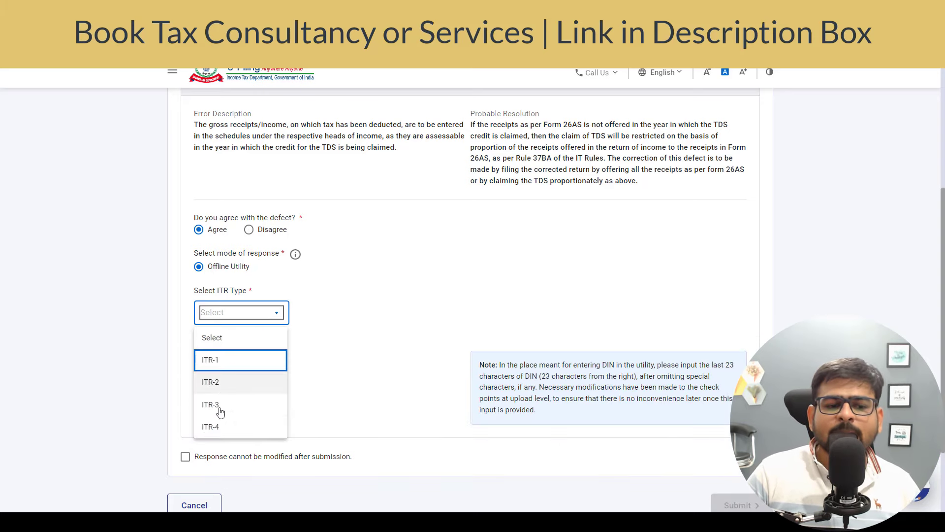
left_click(318, 365)
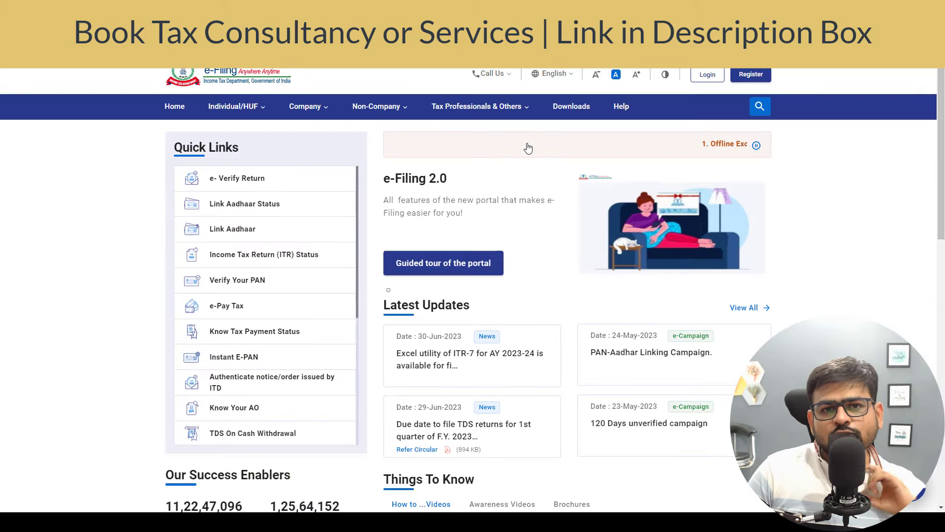
Download the Common Offline Utility (ITR 1 to ITR 4) for assessment year 2023-24 from the portal's downloads page
left_click(570, 107)
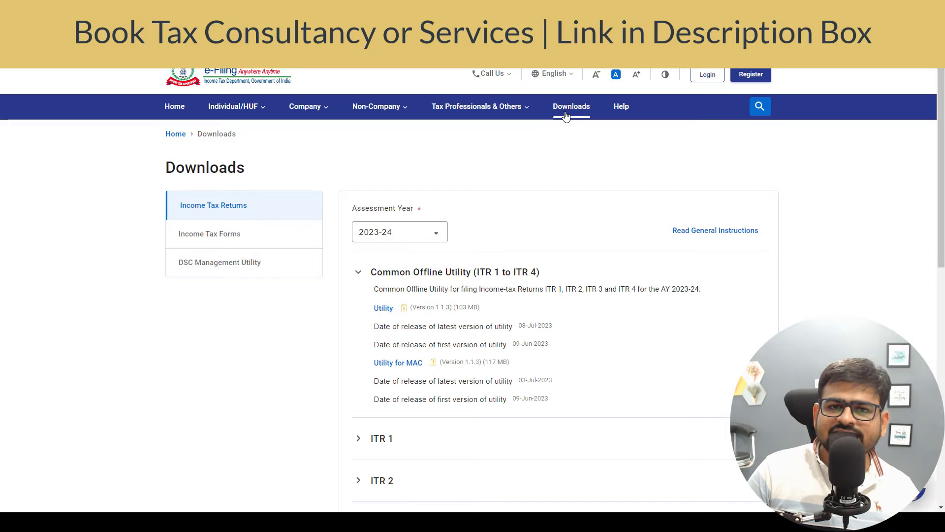
left_click(383, 309)
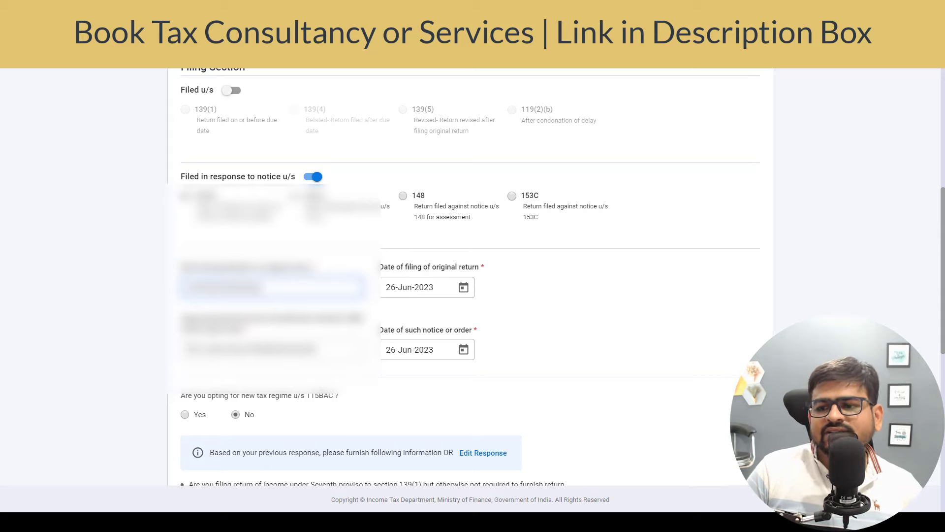
Review the offline return's filing section for a 139(9) response and its bank details, checking the notice's Document Identification Number on the portal
scroll(942, 238, "up", 1)
scroll(942, 237, "up", 1)
triple_click(240, 101)
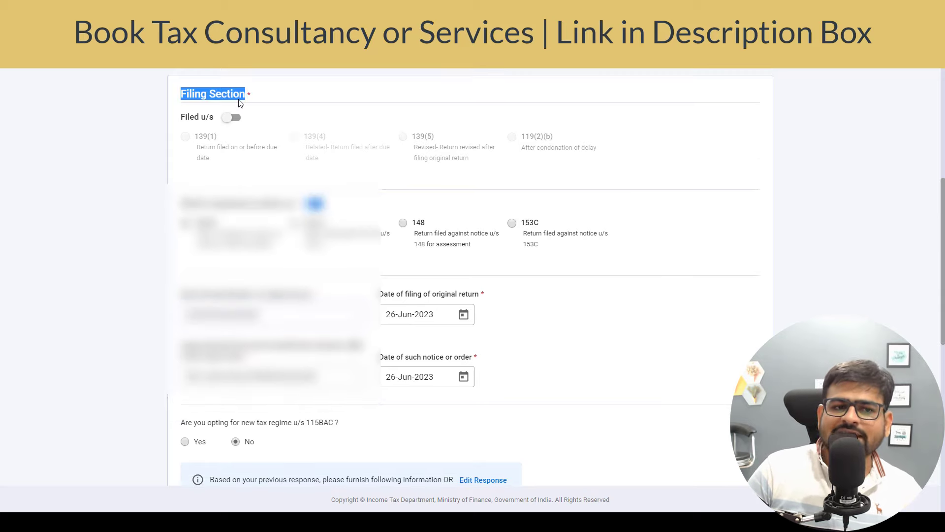
left_click(241, 103)
scroll(259, 132, "down", 2)
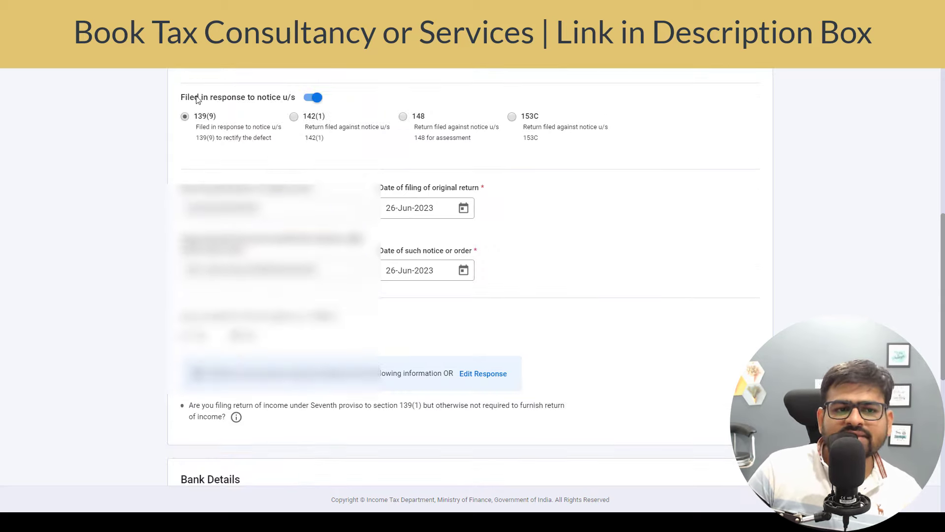
scroll(246, 101, "up", 2)
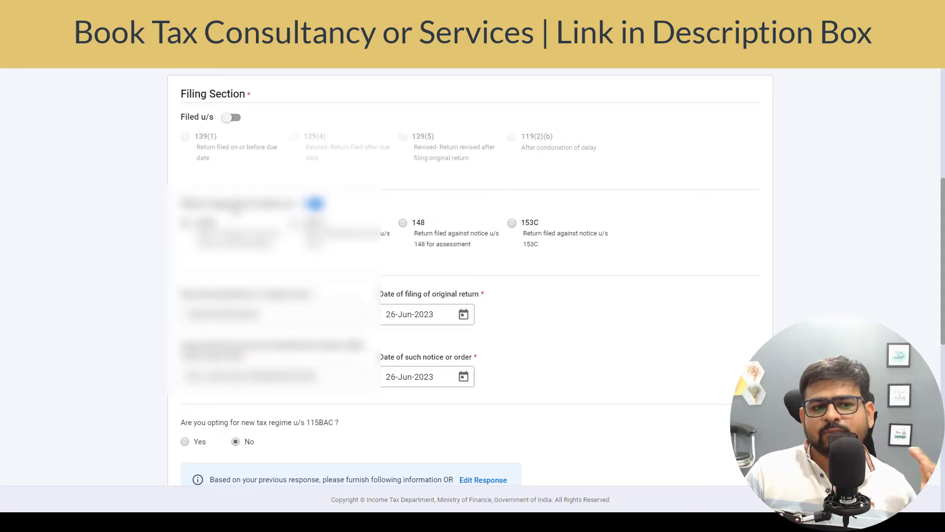
scroll(473, 276, "down", 2)
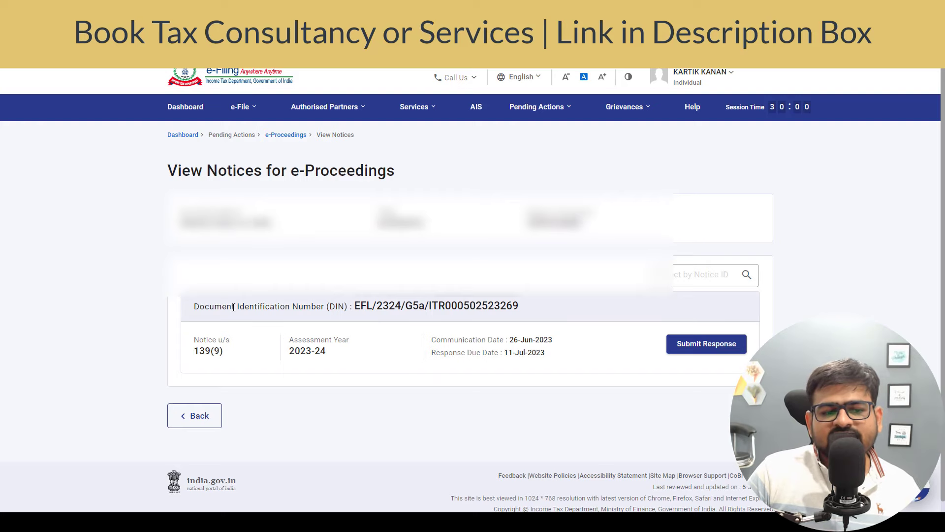
left_click_drag(227, 306, 468, 307)
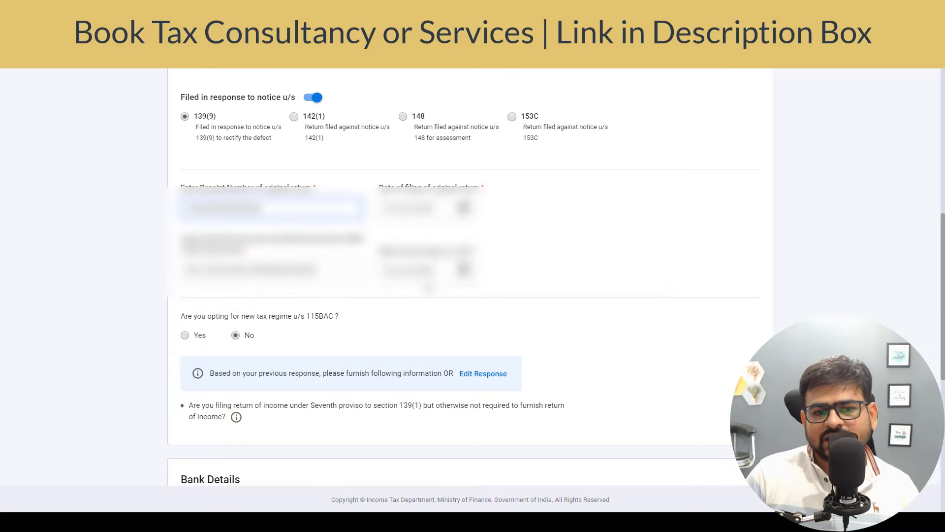
scroll(463, 276, "down", 8)
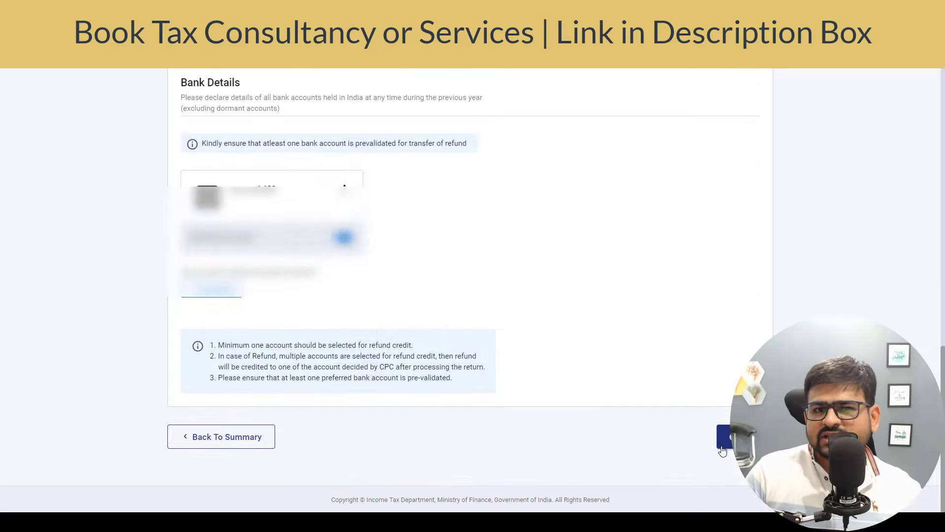
left_click(724, 436)
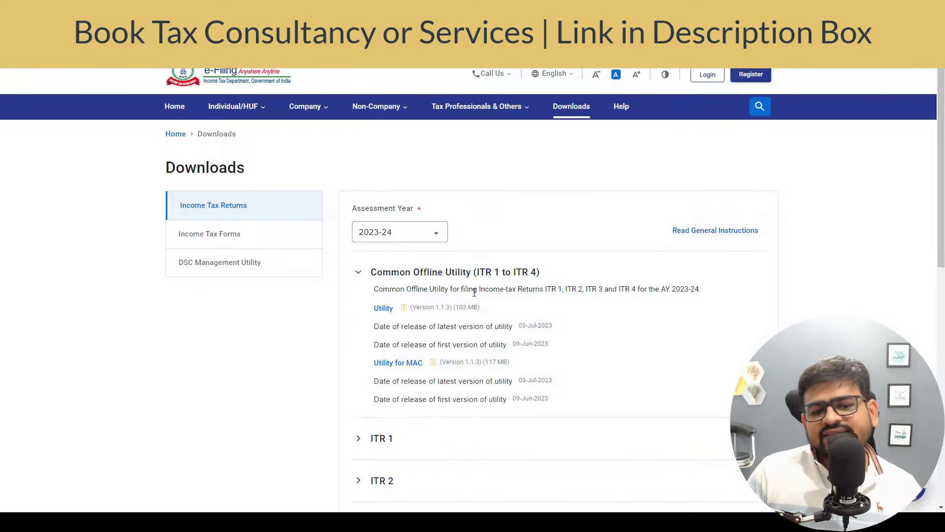
Browse the assessment year 2023-24 return downloads and expand the ITR 1 section to get its Excel-based utility
scroll(397, 208, "down", 3)
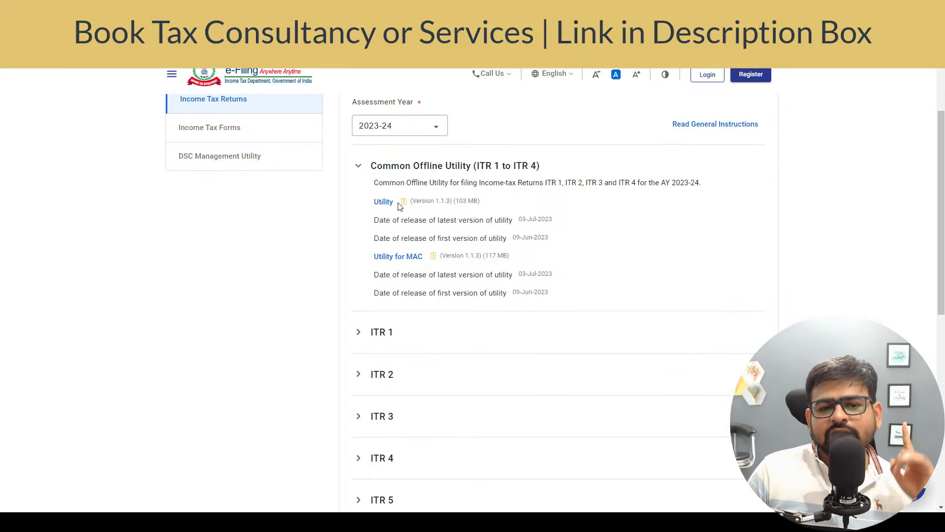
scroll(472, 224, "down", 3)
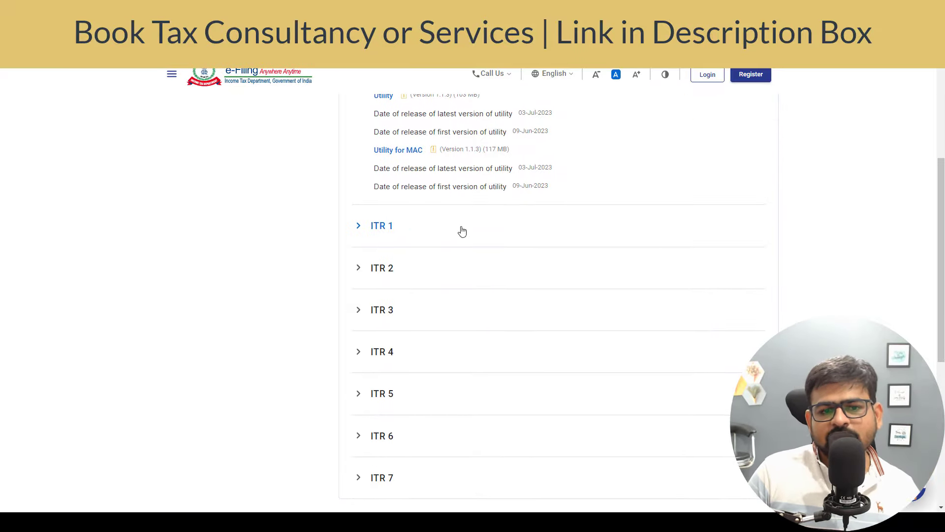
left_click(382, 223)
left_click(382, 307)
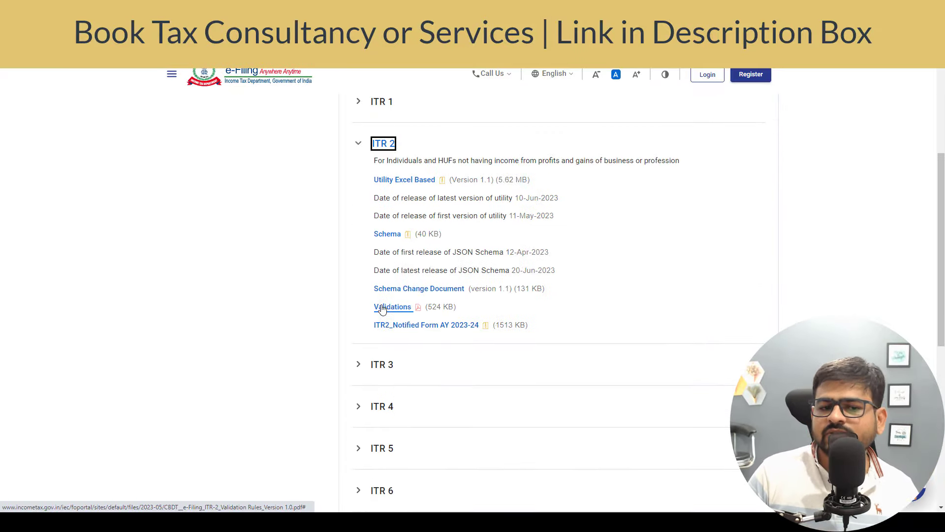
left_click(394, 109)
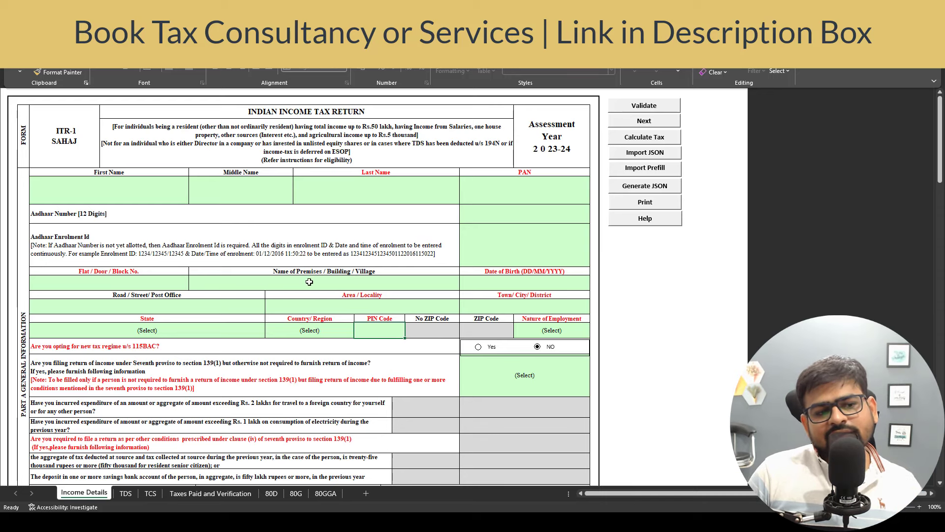
In the ITR-1 Excel utility, mark the return as filed in response to a notice and set the section to 139(9)
left_click(135, 193)
scroll(303, 331, "down", 6)
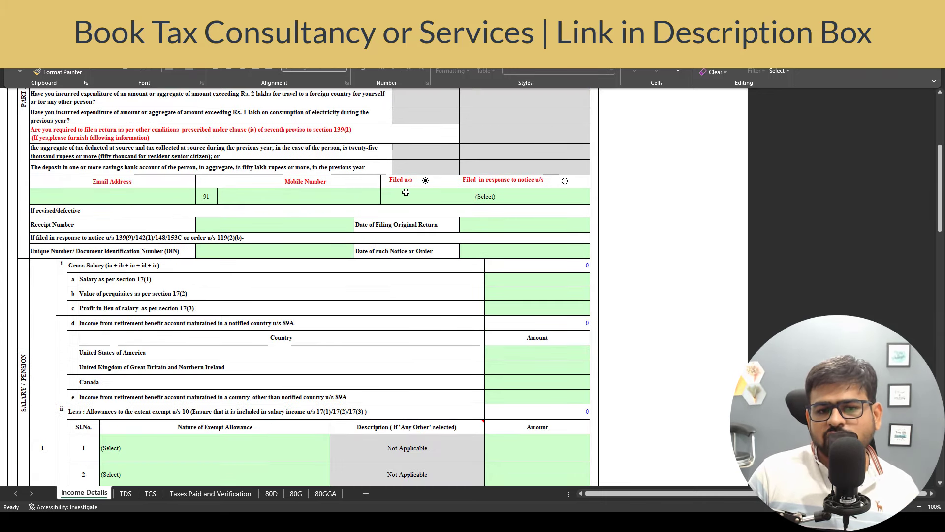
left_click(565, 182)
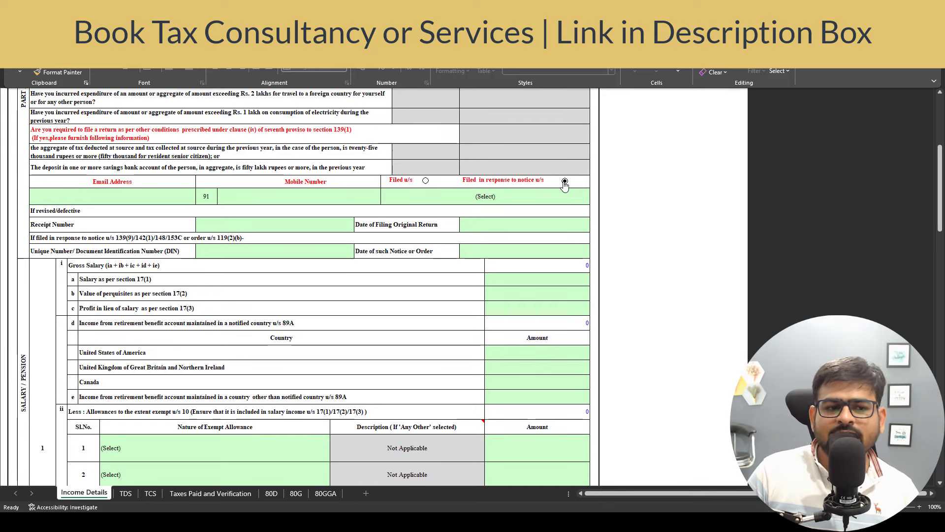
left_click(571, 197)
left_click(593, 201)
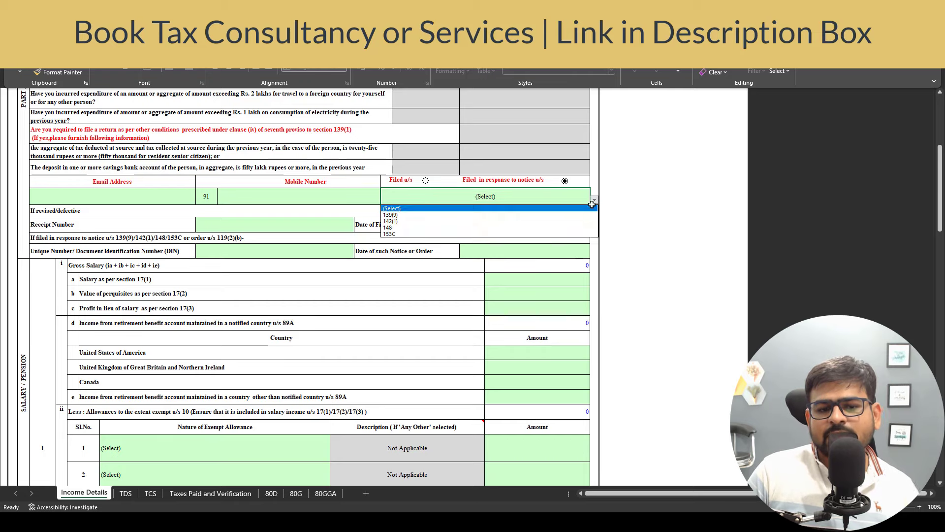
left_click(406, 217)
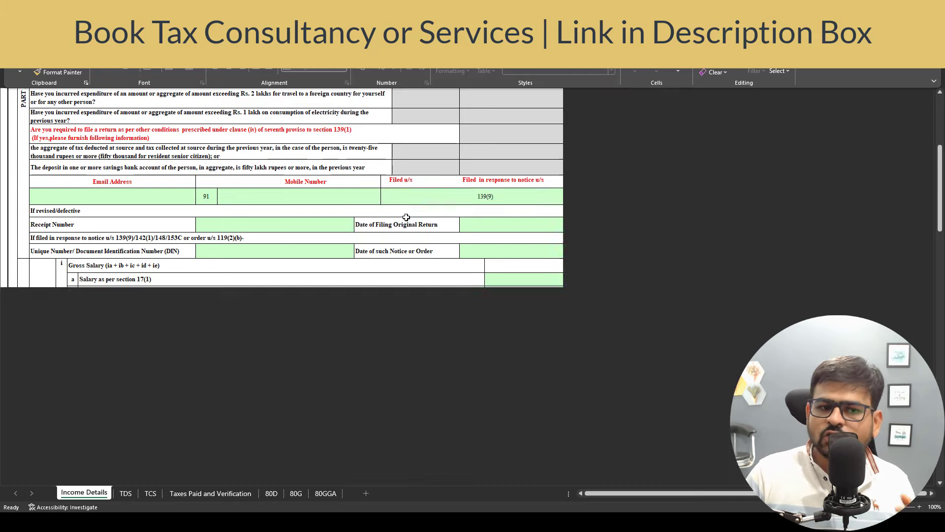
Go through the form's fields for receipt number, original filing date, Document Identification Number and notice date
left_click(284, 224)
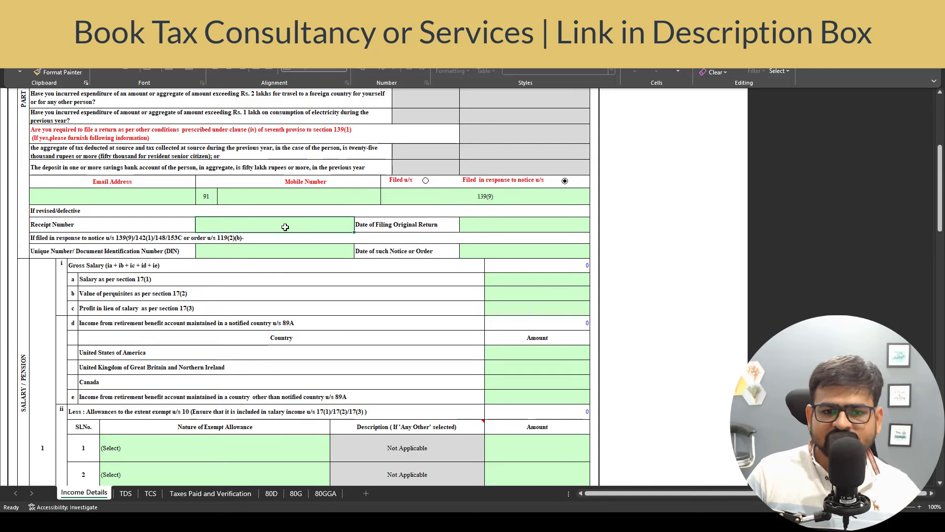
left_click(497, 225)
left_click(274, 251)
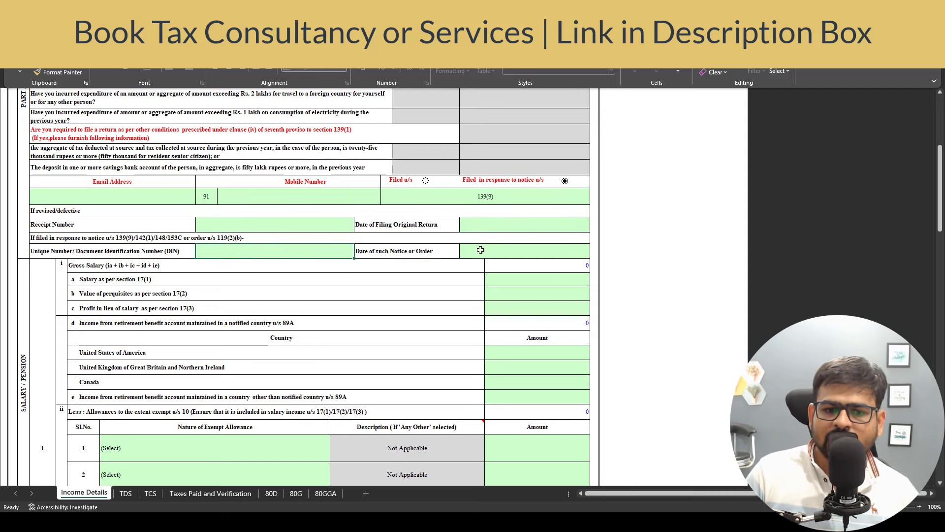
left_click(526, 249)
scroll(442, 330, "up", 6)
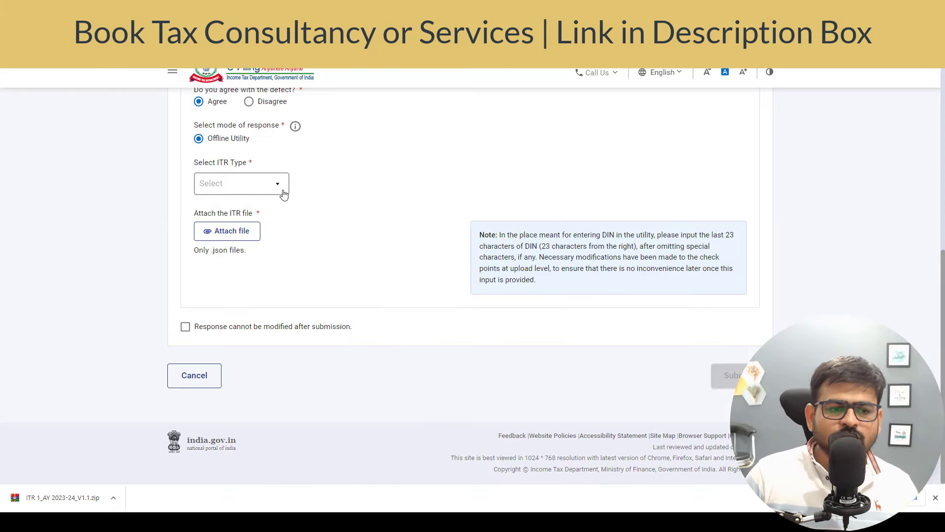
Back in the portal's notice response, set the ITR type to ITR-2 and open the file chooser for the ITR JSON file
left_click(284, 194)
left_click(244, 257)
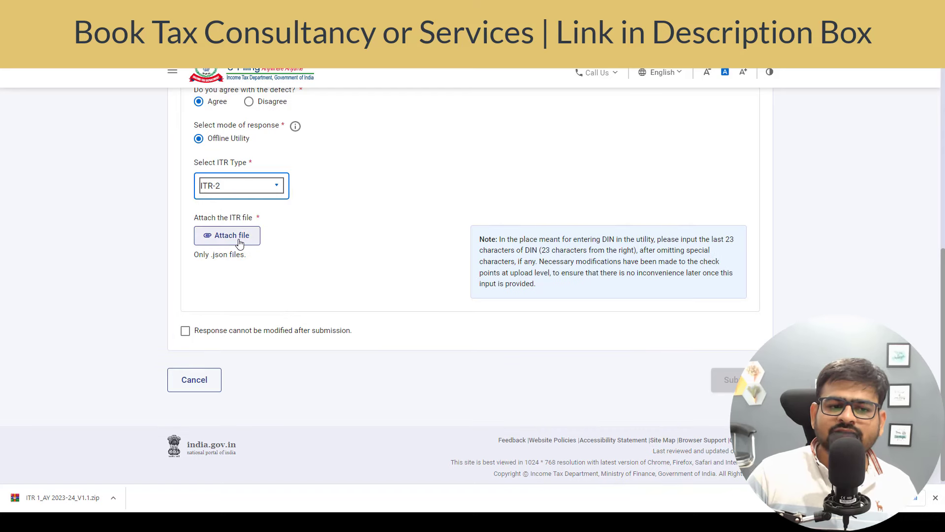
left_click(240, 244)
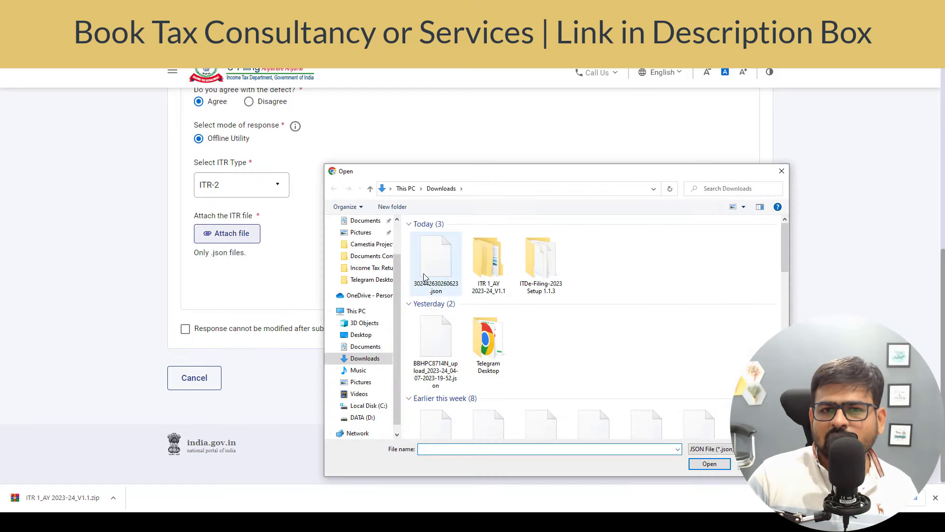